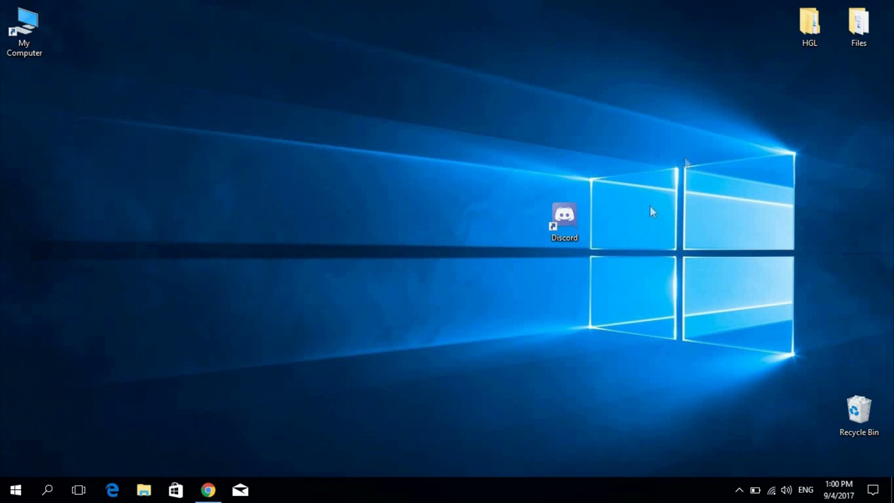
Copy the Revival.1.5b1launcher archive from the HGL Launchers folder and close that folder window
{"action": "double_click", "coordinate": [800, 30]}
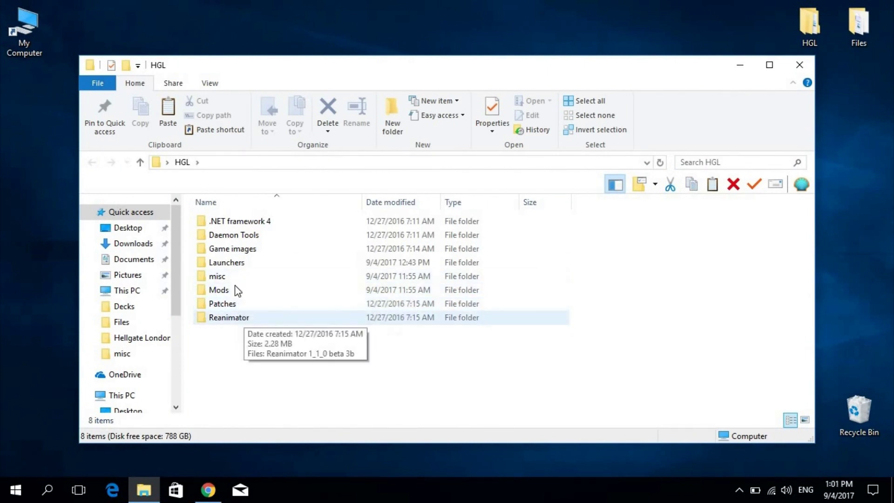
{"action": "double_click", "coordinate": [237, 264]}
{"action": "left_click", "coordinate": [258, 239]}
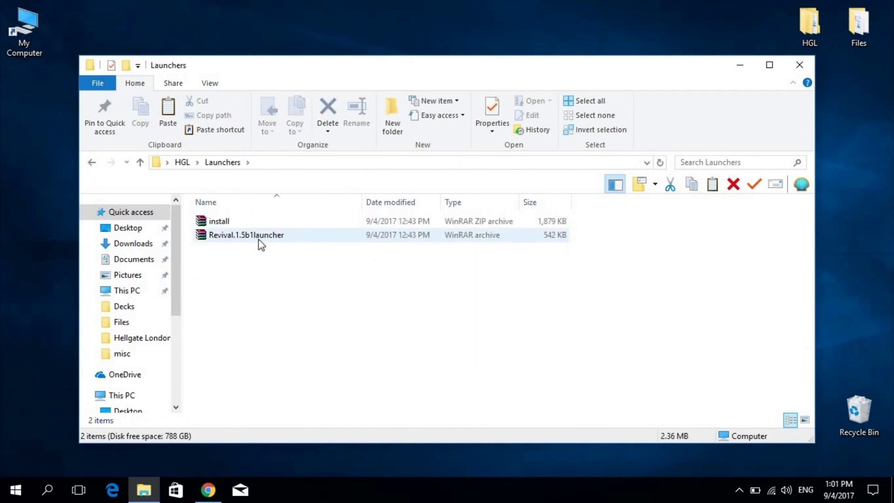
{"action": "right_click", "coordinate": [258, 239]}
{"action": "left_click", "coordinate": [320, 395]}
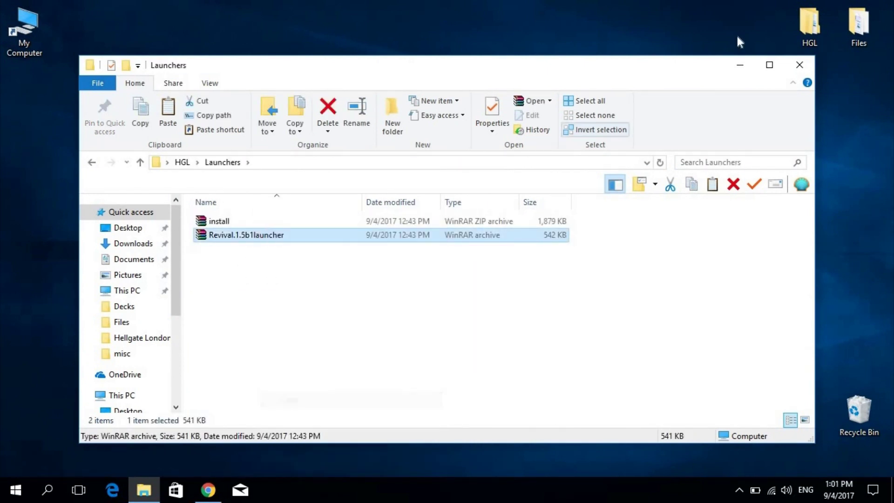
{"action": "left_click", "coordinate": [798, 65]}
Paste the copied archive into C:\Program Files\Flagship Studios\Hellgate London
{"action": "double_click", "coordinate": [19, 24]}
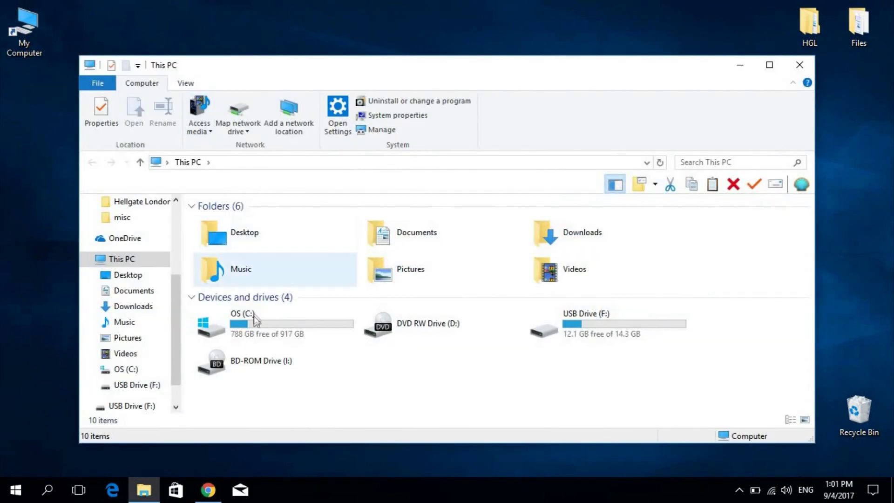
{"action": "double_click", "coordinate": [251, 320]}
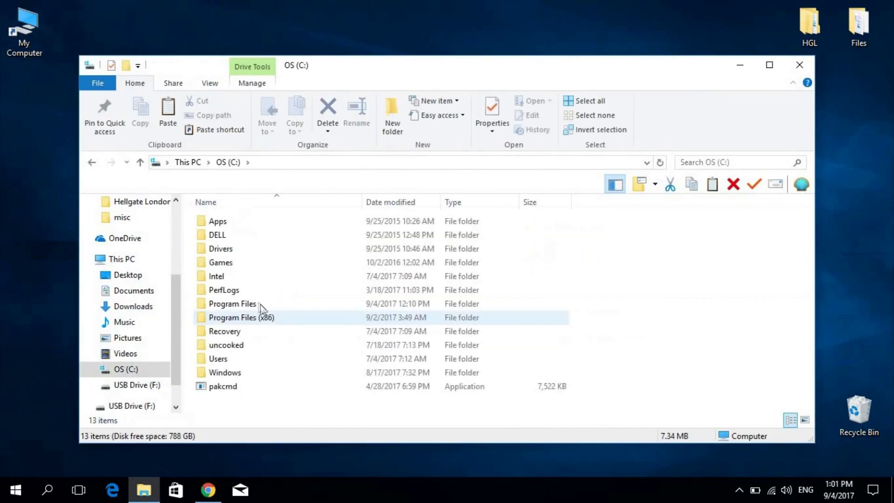
{"action": "double_click", "coordinate": [259, 303]}
{"action": "double_click", "coordinate": [247, 302]}
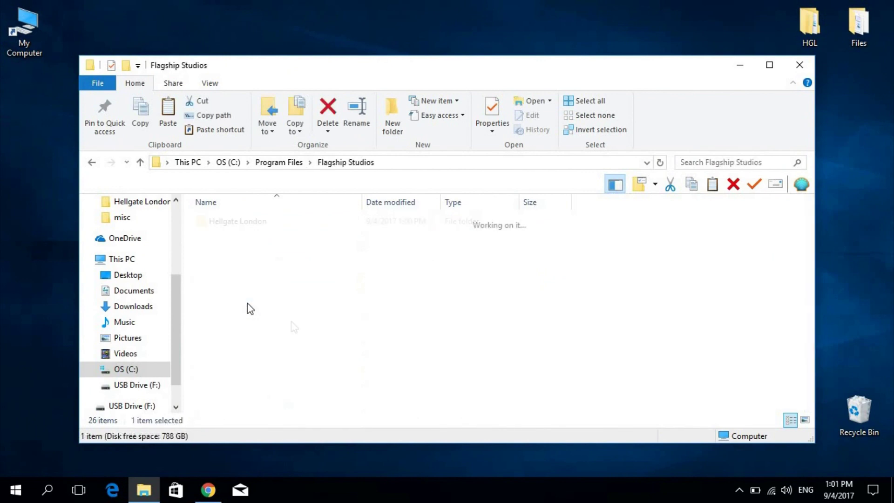
{"action": "double_click", "coordinate": [251, 223]}
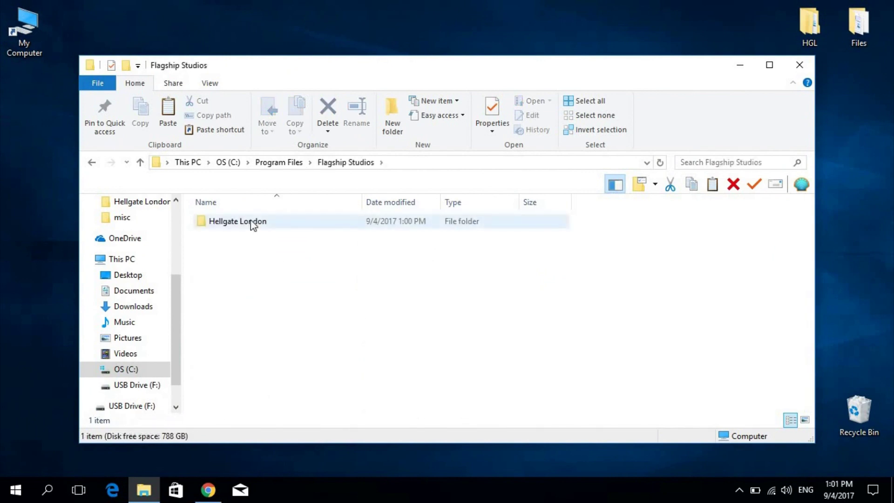
{"action": "right_click", "coordinate": [631, 313]}
{"action": "left_click", "coordinate": [674, 215]}
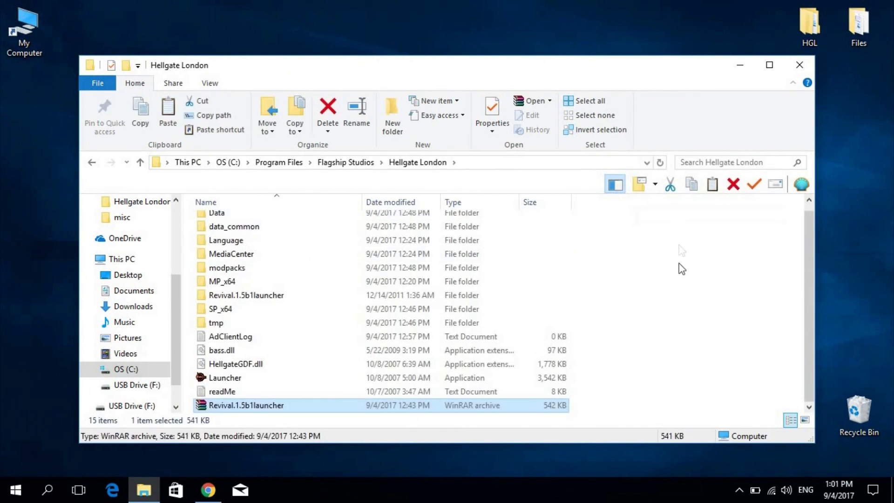
Extract the Revival.1.5b1launcher archive directly into the Hellgate London folder, replacing all existing files
{"action": "right_click", "coordinate": [259, 405]}
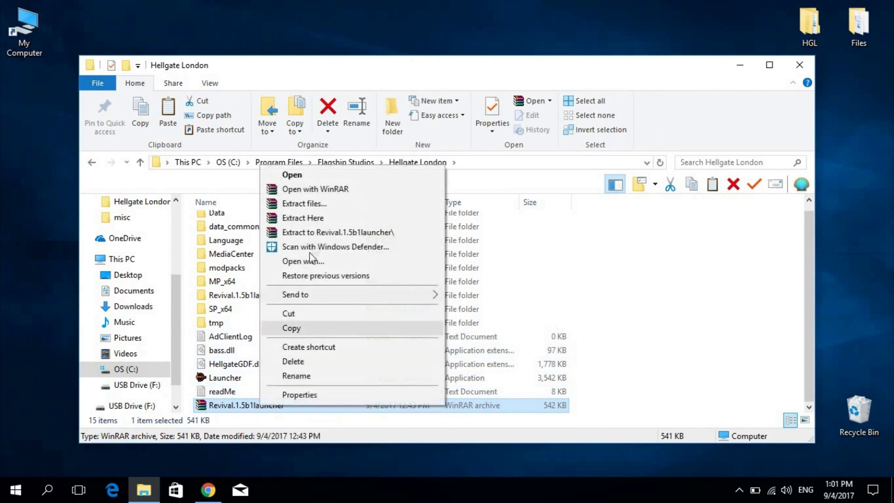
{"action": "left_click", "coordinate": [316, 218]}
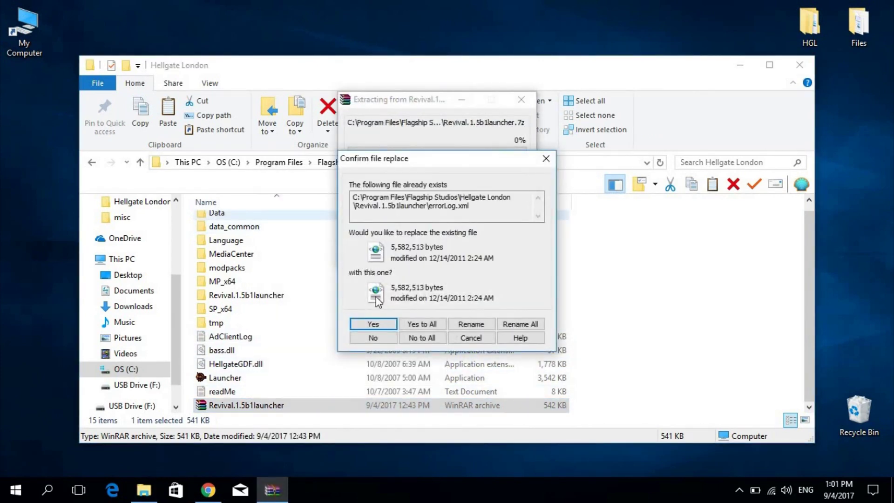
{"action": "left_click", "coordinate": [421, 322]}
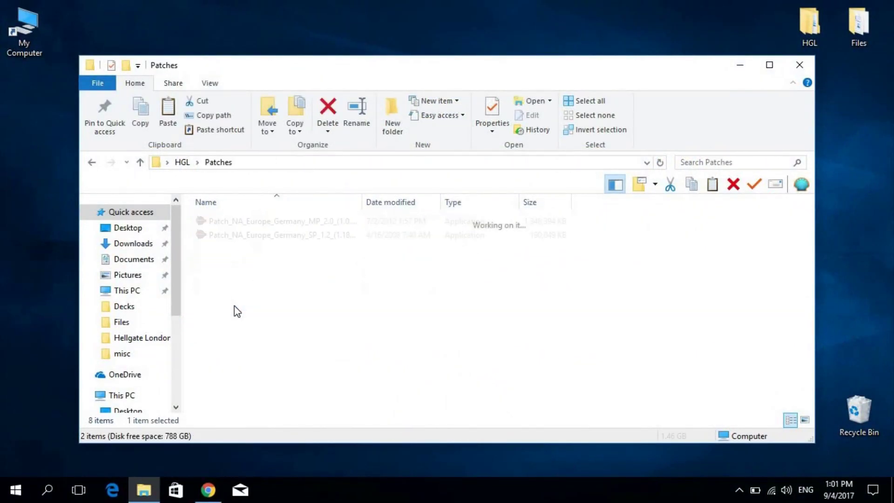
Run the Patch_NA_Europe_Germany_SP_1.2 updater from the HGL Patches folder, dismiss its message and finish the updater
{"action": "double_click", "coordinate": [273, 239]}
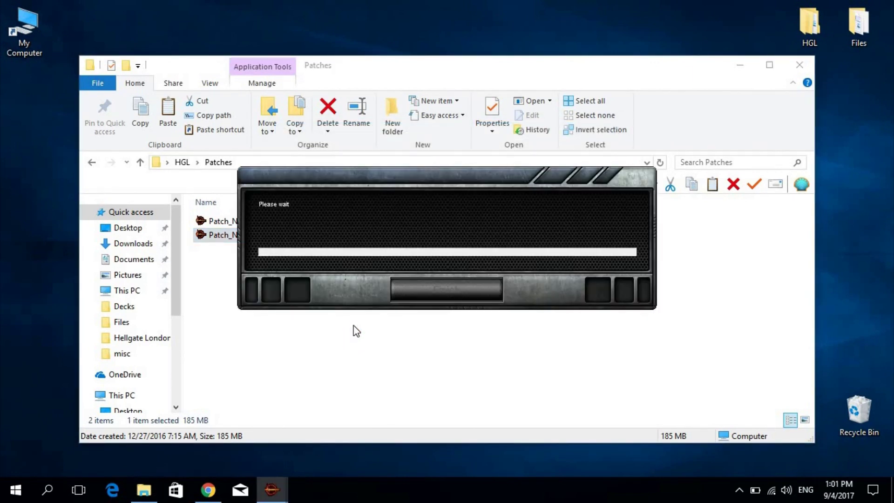
{"action": "mouse_move", "coordinate": [278, 492]}
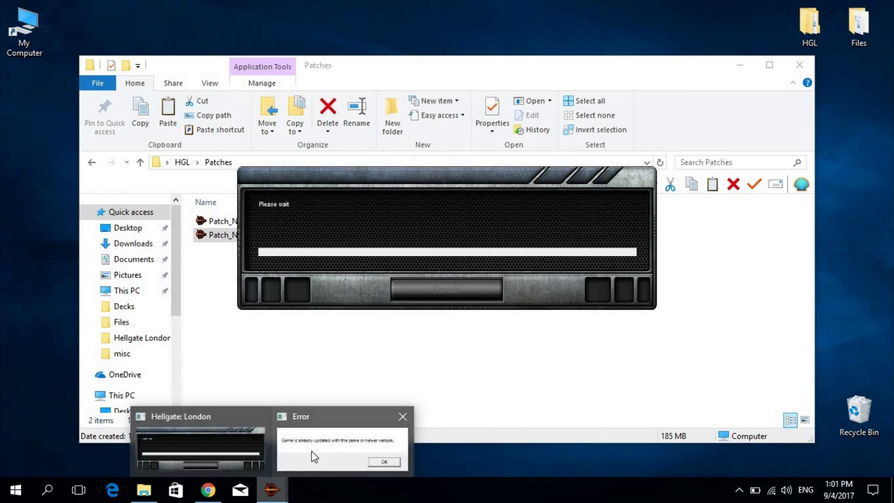
{"action": "left_click", "coordinate": [359, 448]}
{"action": "left_click", "coordinate": [513, 286]}
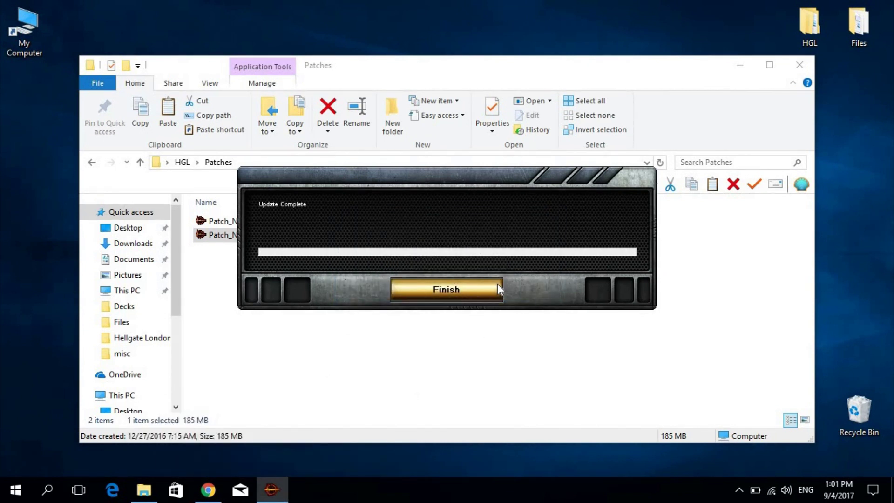
{"action": "left_click", "coordinate": [474, 289]}
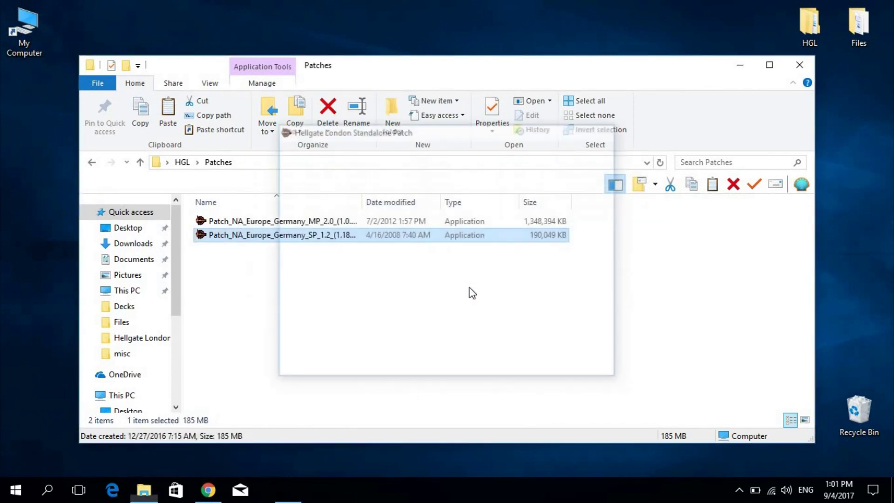
Install the Patch_NA_Europe_Germany_MP_2.0 update, finish the updater and close the Patches folder
{"action": "double_click", "coordinate": [352, 219]}
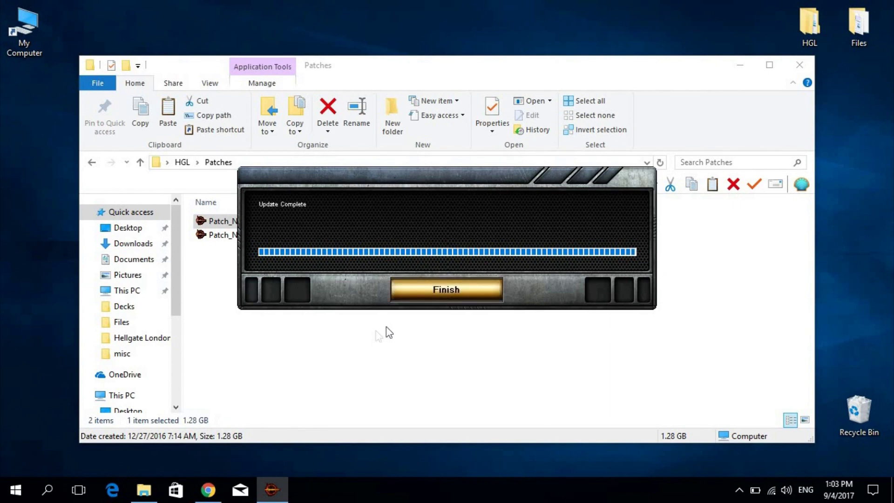
{"action": "left_click", "coordinate": [437, 295]}
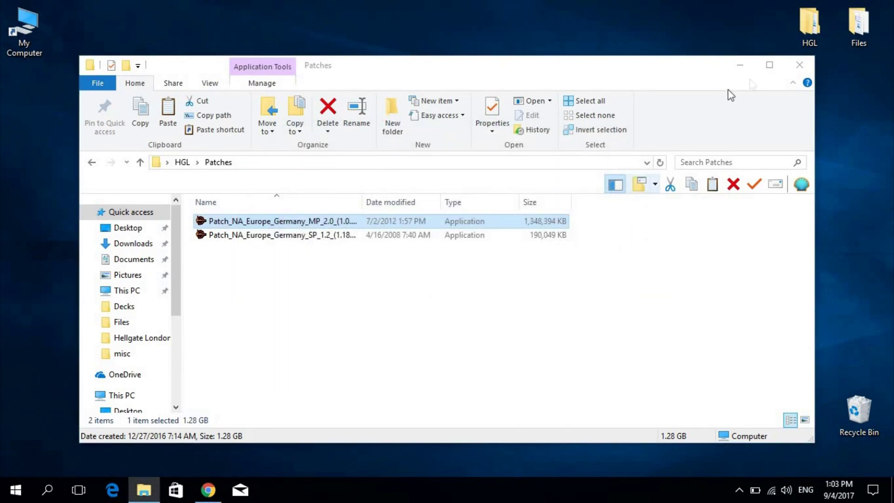
{"action": "left_click", "coordinate": [808, 70]}
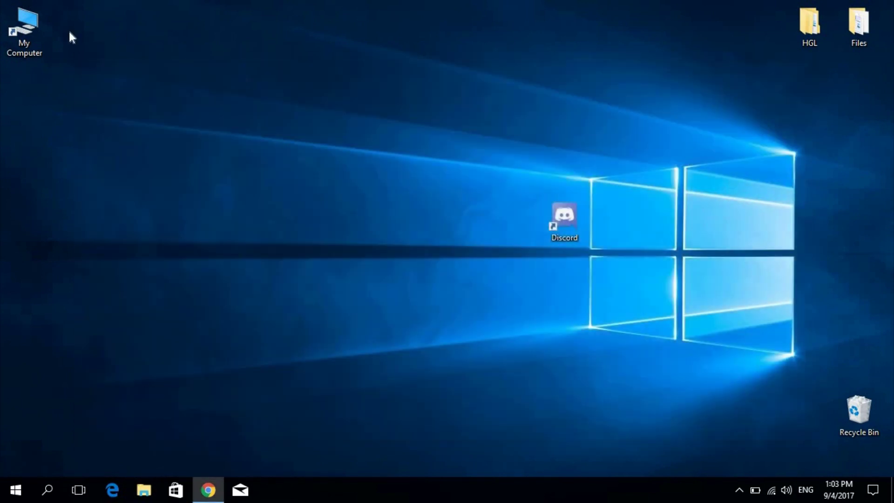
Start the game with the Launcher application in C:\Program Files\Flagship Studios\Hellgate London
{"action": "double_click", "coordinate": [34, 24]}
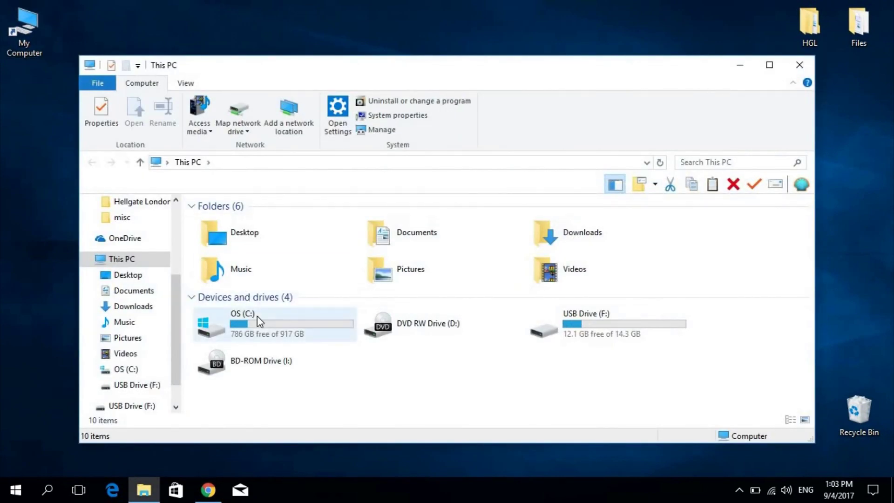
{"action": "double_click", "coordinate": [257, 316]}
{"action": "double_click", "coordinate": [245, 303]}
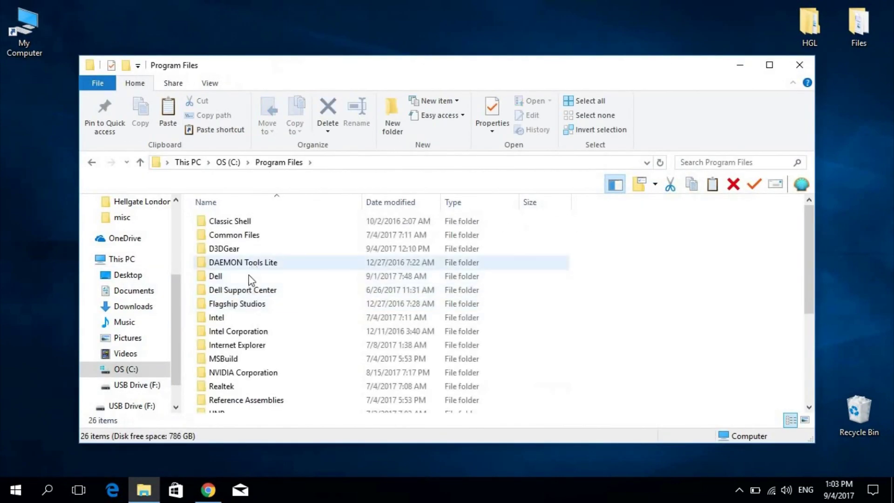
{"action": "double_click", "coordinate": [250, 305]}
{"action": "double_click", "coordinate": [261, 221]}
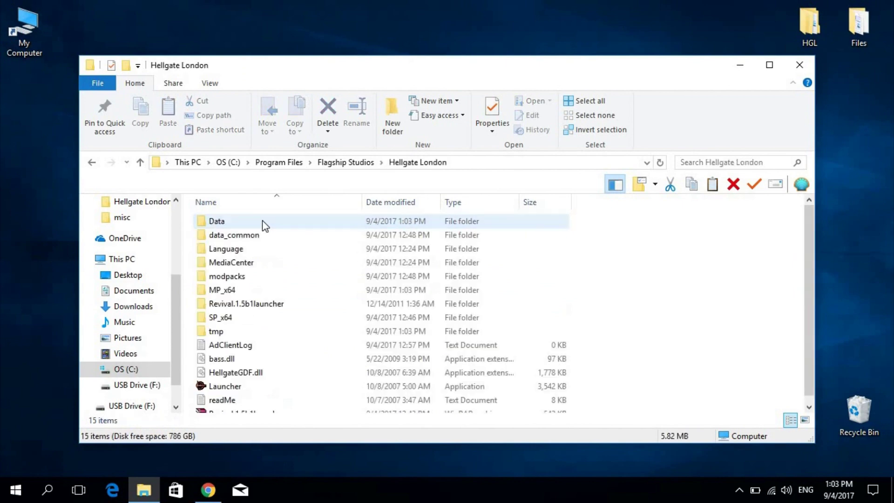
{"action": "double_click", "coordinate": [239, 387]}
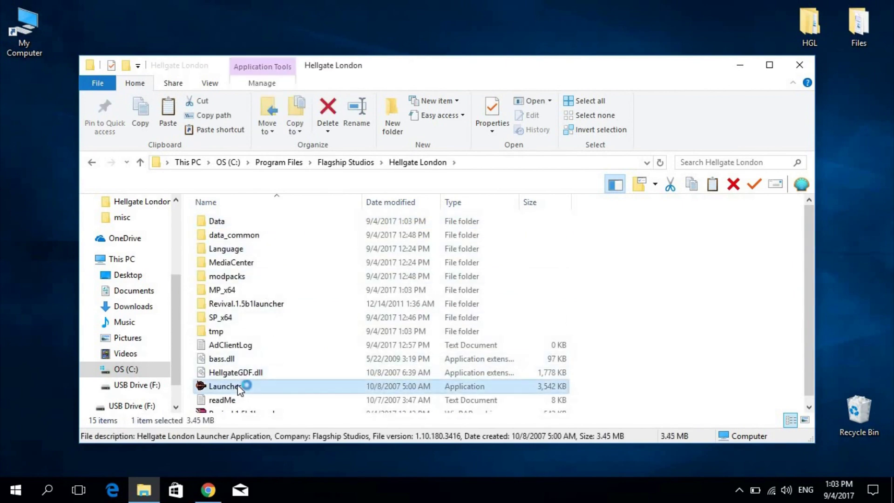
{"action": "left_click", "coordinate": [409, 304]}
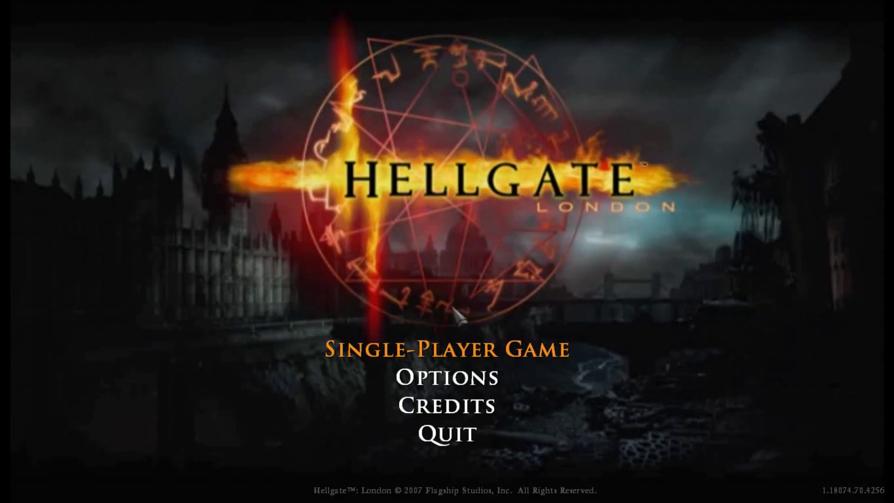
Check that a single-player game opens character creation, cancel it and quit the game
{"action": "left_click", "coordinate": [452, 349]}
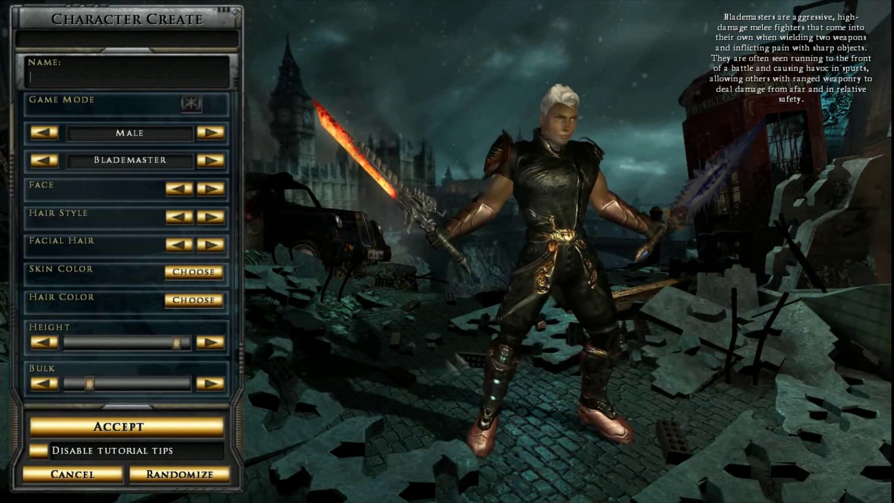
{"action": "left_click", "coordinate": [66, 475]}
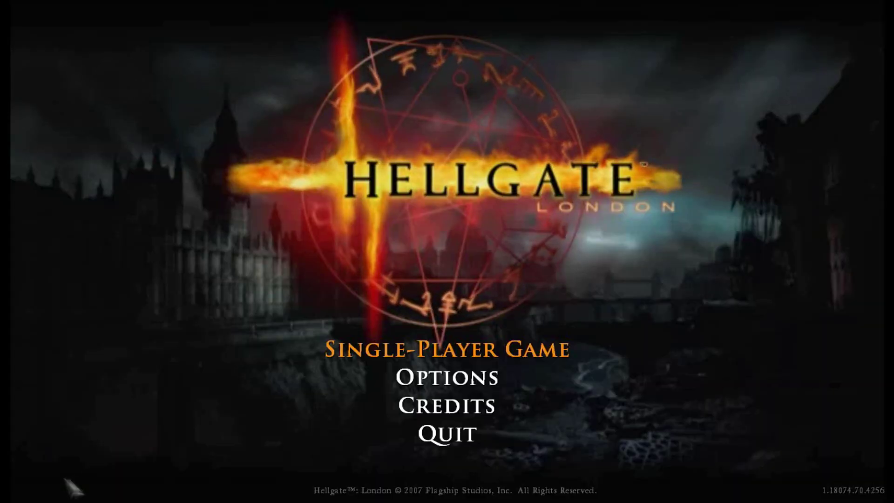
{"action": "left_click", "coordinate": [472, 431]}
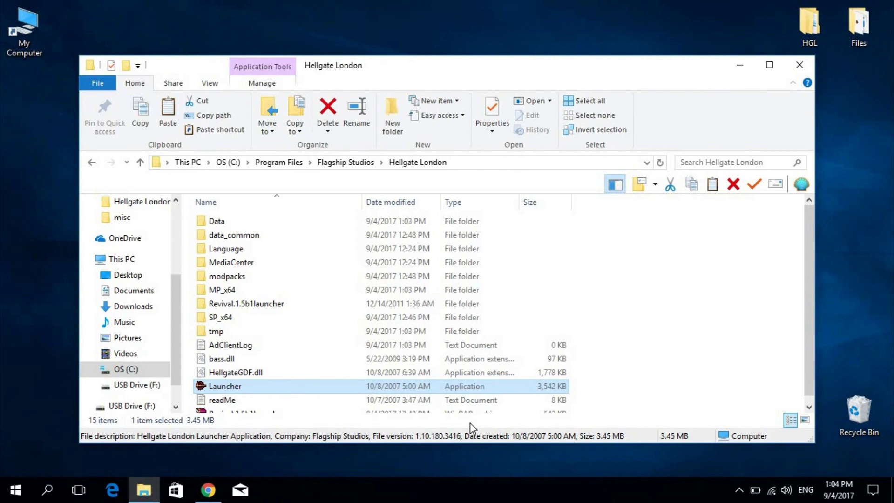
Launch the 64-bit DirectX 9 game executable from the MP_x64 folder, check the multiplayer login screen, and quit the game
{"action": "double_click", "coordinate": [269, 291]}
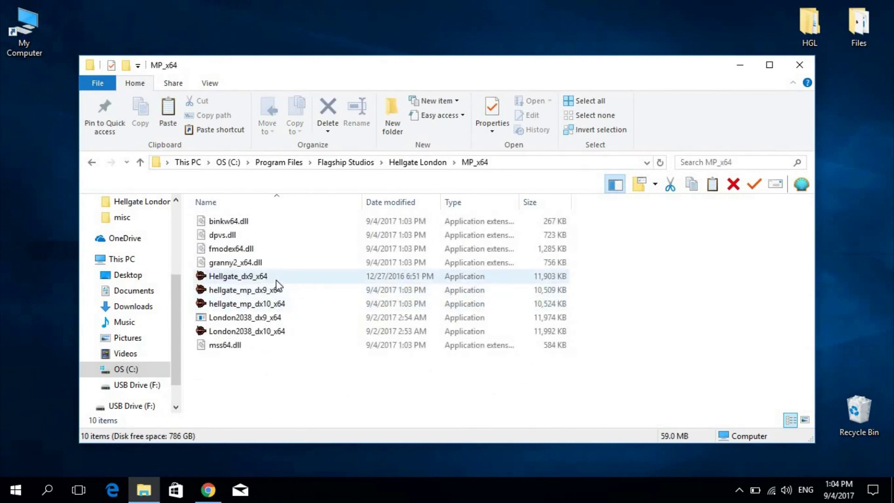
{"action": "double_click", "coordinate": [277, 285]}
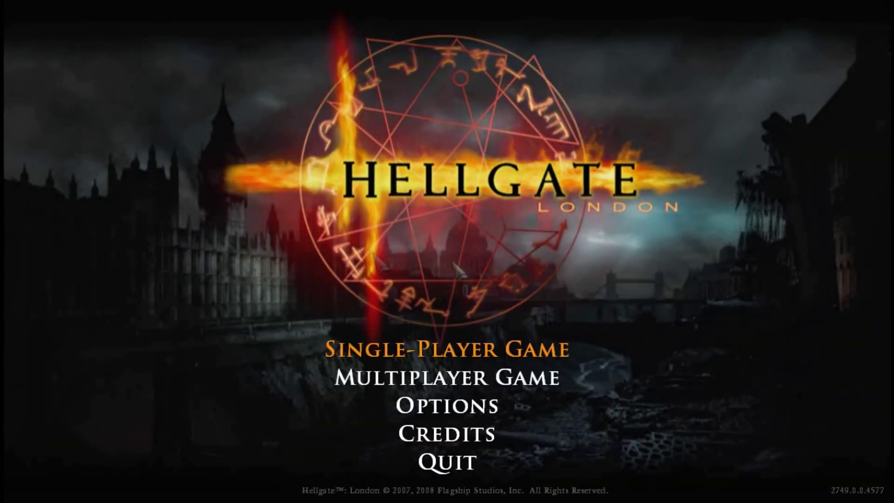
{"action": "left_click", "coordinate": [477, 381]}
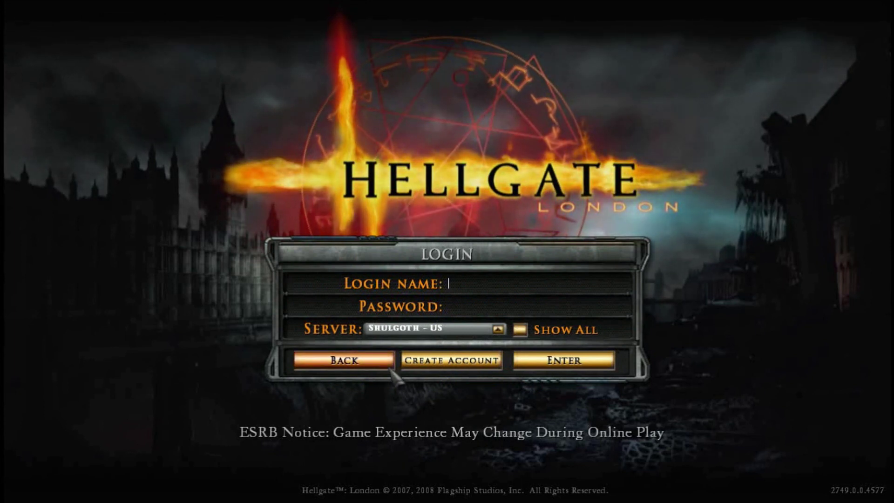
{"action": "left_click", "coordinate": [344, 360]}
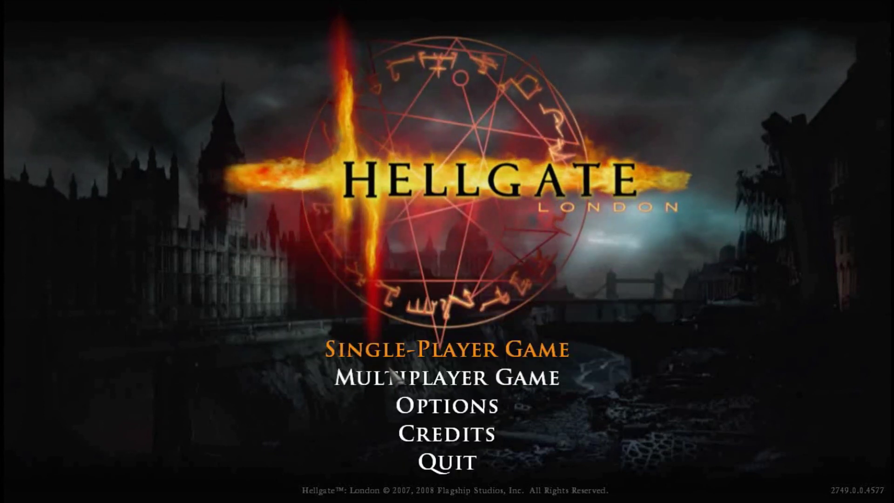
{"action": "left_click", "coordinate": [426, 463]}
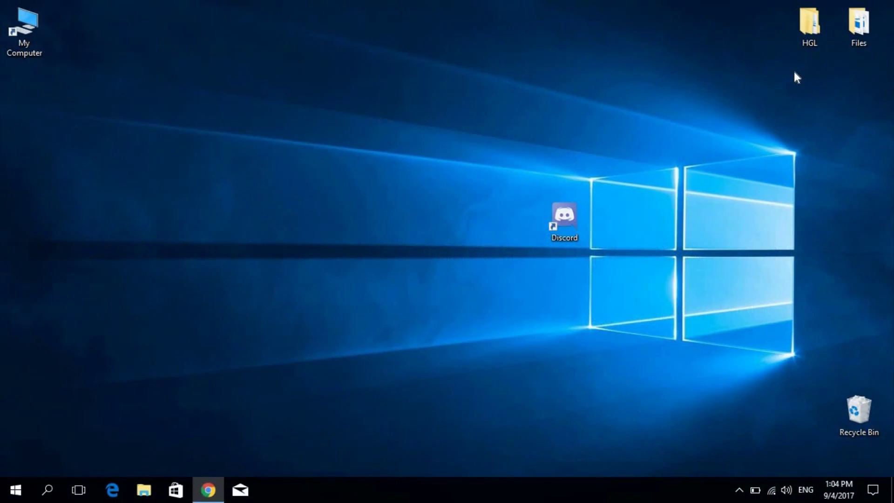
Start the Revival Launcher application from the Revival.1.5b1launcher folder in C:\Program Files\Flagship Studios\Hellgate London
{"action": "double_click", "coordinate": [23, 29]}
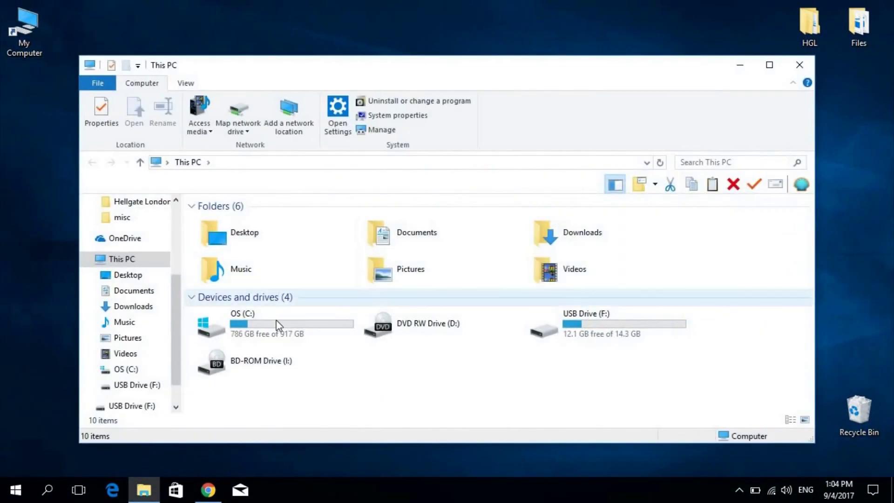
{"action": "double_click", "coordinate": [278, 324]}
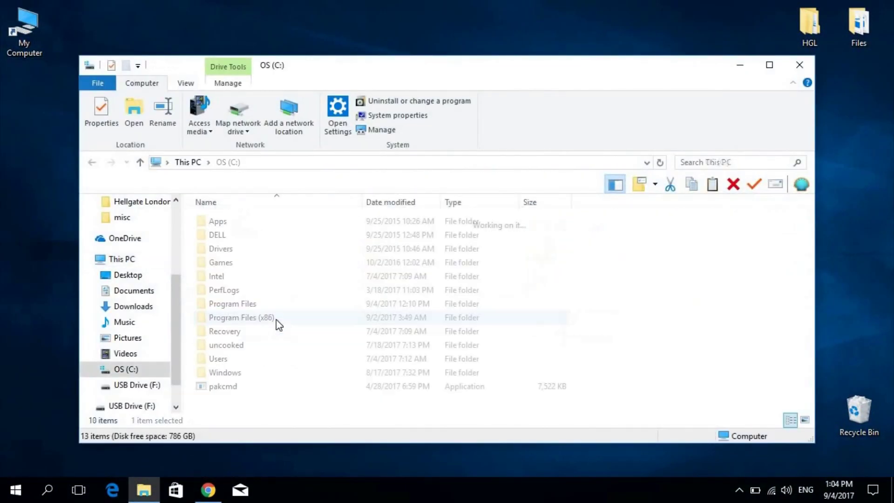
{"action": "left_click", "coordinate": [264, 303]}
{"action": "double_click", "coordinate": [264, 303]}
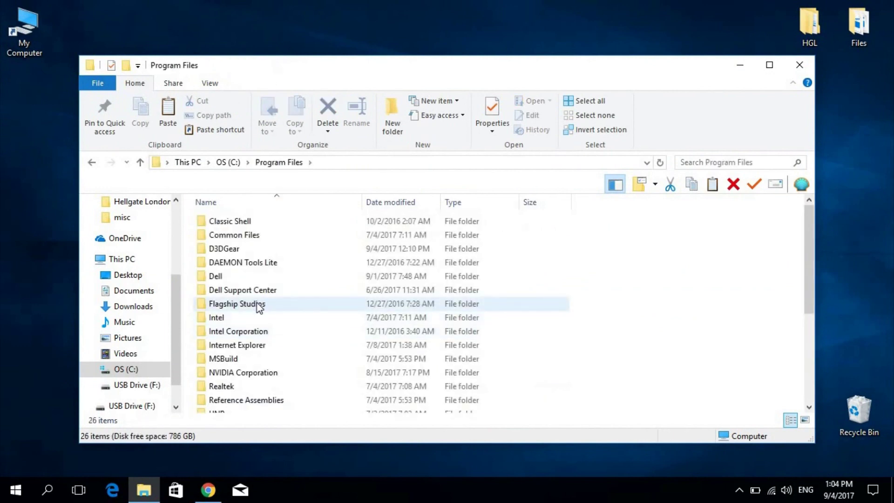
{"action": "double_click", "coordinate": [256, 303]}
{"action": "double_click", "coordinate": [271, 218]}
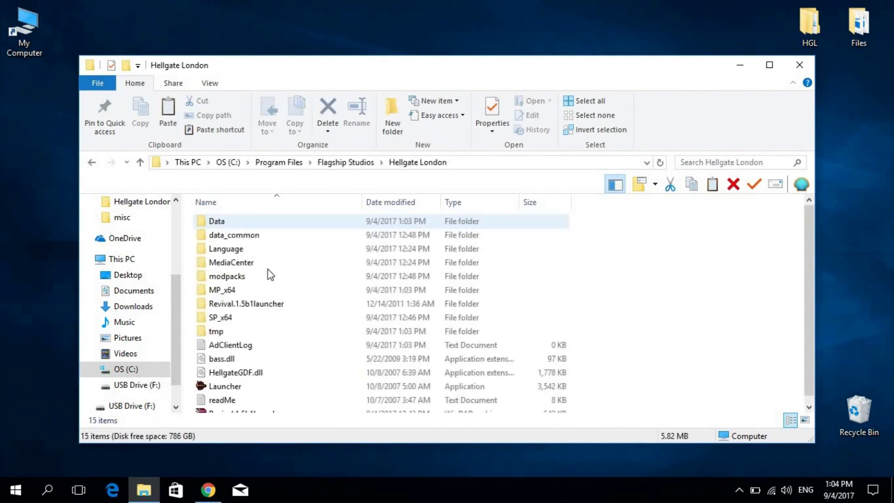
{"action": "double_click", "coordinate": [267, 306]}
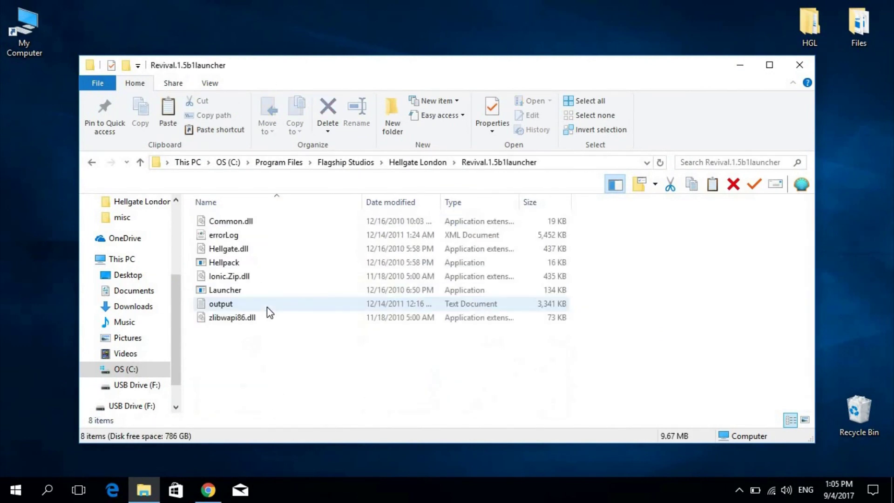
{"action": "double_click", "coordinate": [259, 291]}
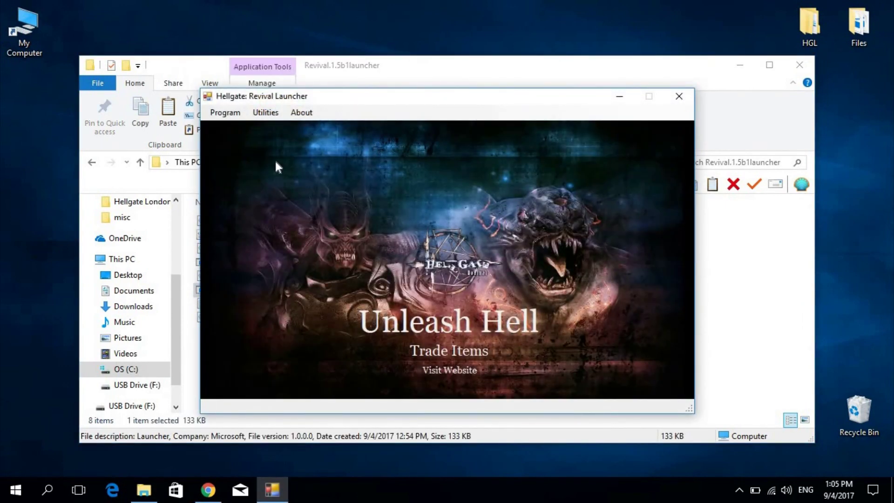
Load the revival 1.5b1.mod modification from the Revival 1.5b1 Launcher w Mod folder under Desktop\HGL\Mods\Revival 1.5 mod
{"action": "left_click", "coordinate": [263, 117]}
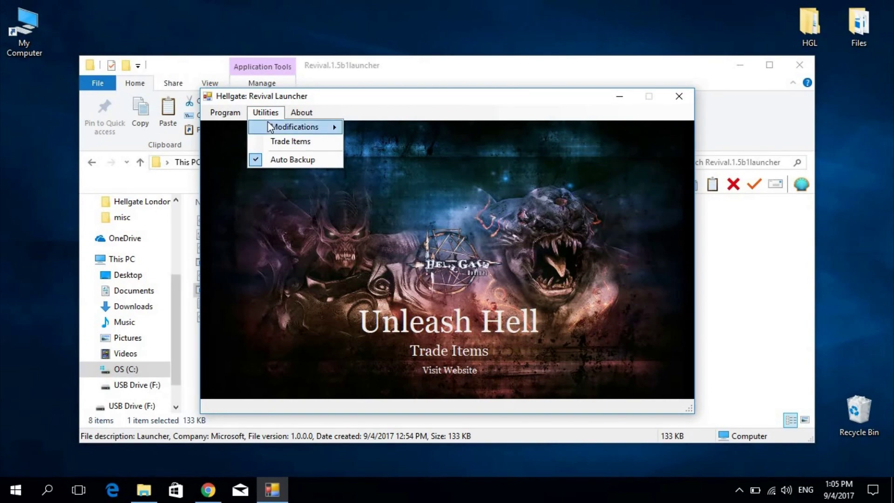
{"action": "mouse_move", "coordinate": [268, 123]}
{"action": "left_click", "coordinate": [363, 127]}
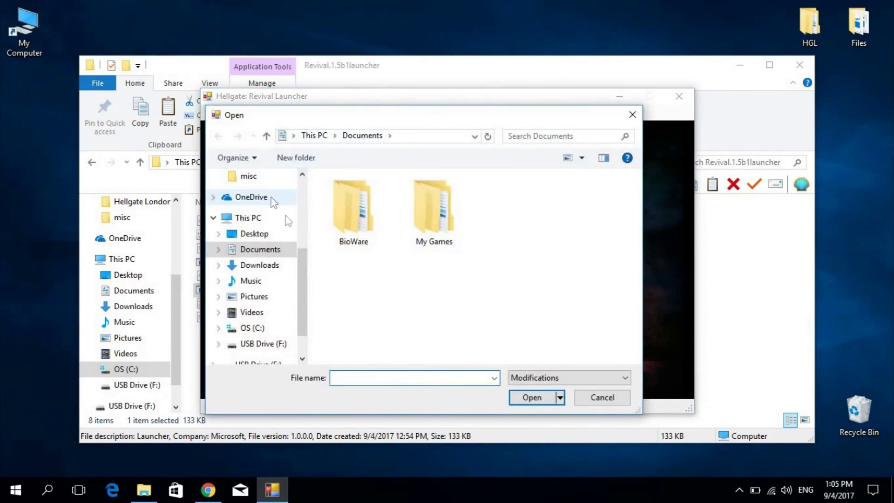
{"action": "left_click", "coordinate": [279, 233]}
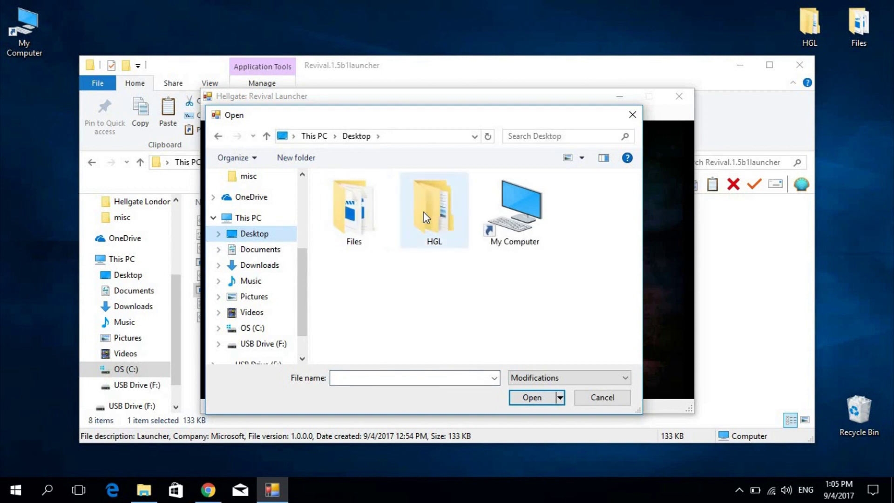
{"action": "double_click", "coordinate": [424, 212]}
{"action": "double_click", "coordinate": [364, 264]}
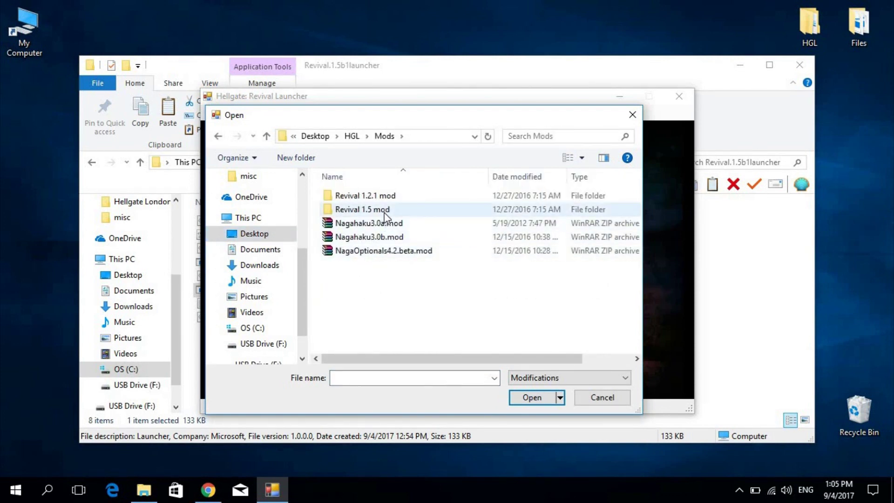
{"action": "double_click", "coordinate": [384, 210]}
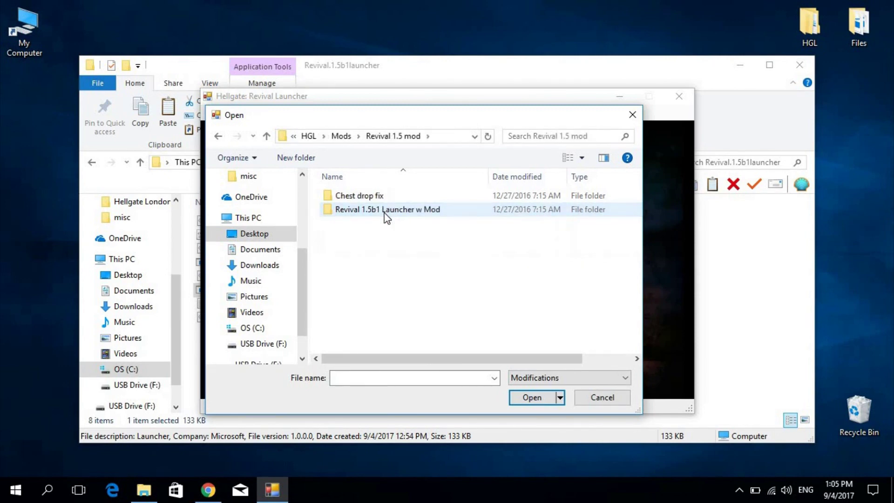
{"action": "double_click", "coordinate": [385, 211]}
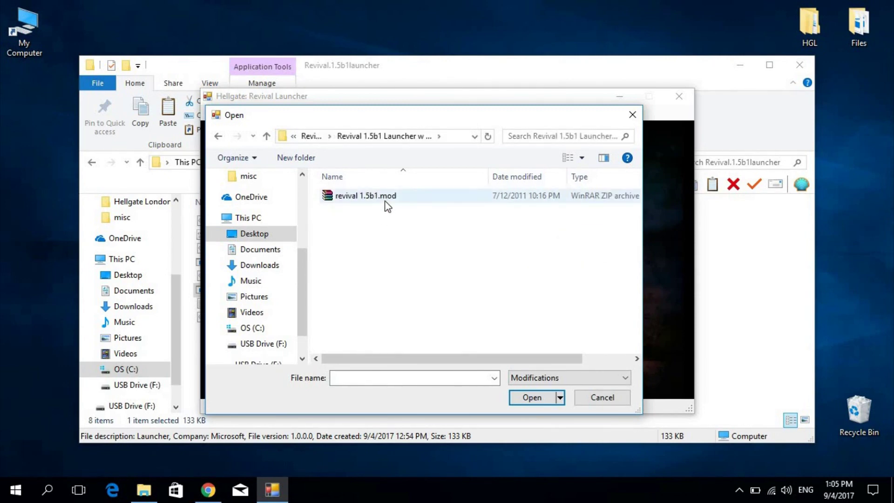
{"action": "double_click", "coordinate": [384, 202]}
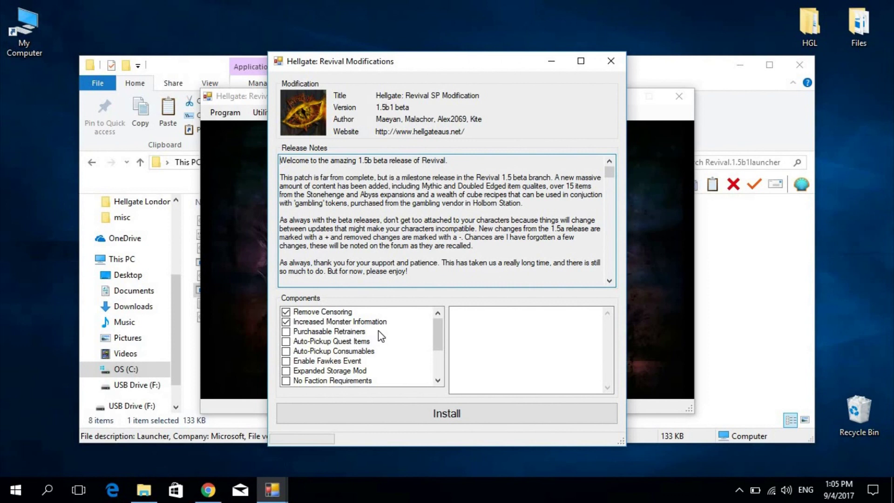
Add the Auto-Pickup Quest Items and Expanded Storage Mod components, install the modification and close the modifications window
{"action": "left_click", "coordinate": [289, 372]}
{"action": "left_click", "coordinate": [287, 345]}
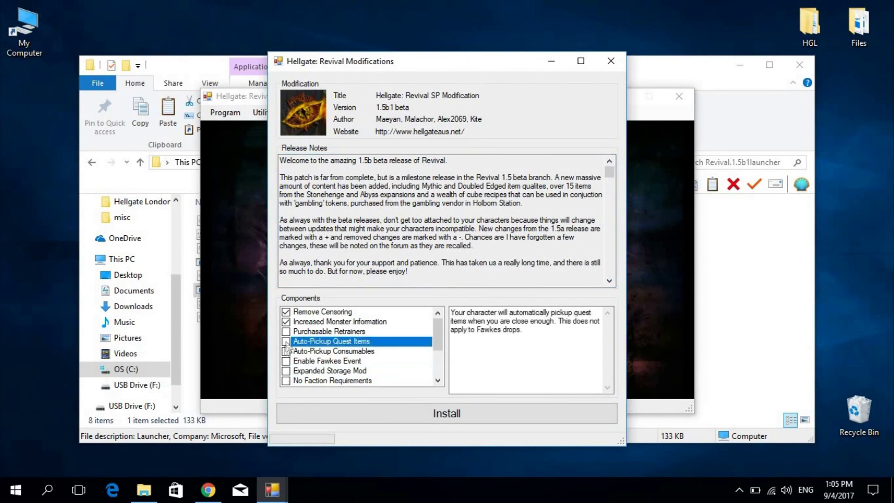
{"action": "left_click", "coordinate": [288, 372]}
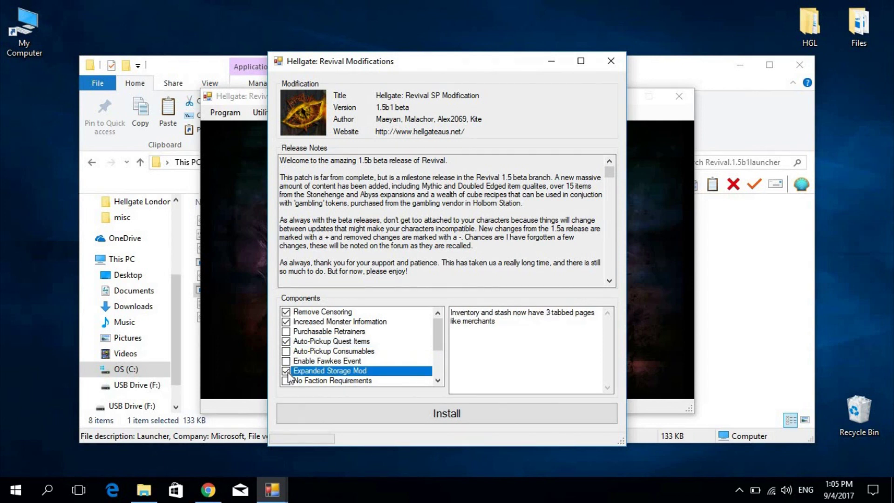
{"action": "left_click", "coordinate": [439, 412]}
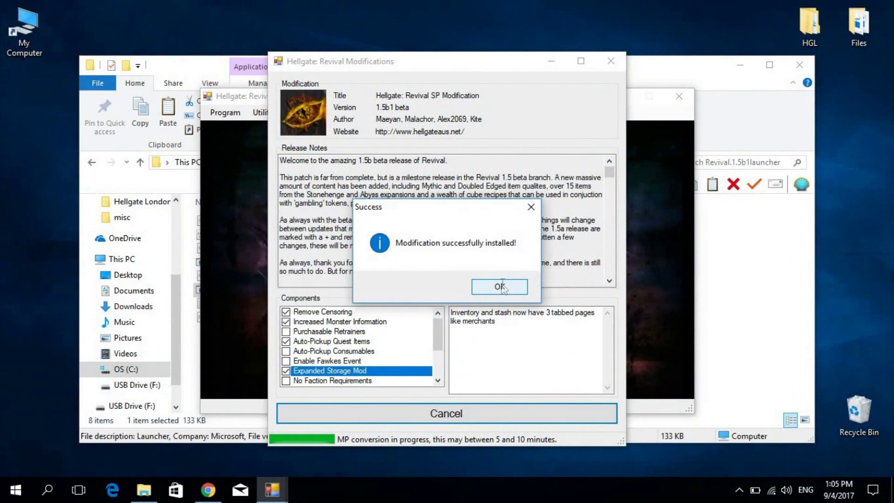
{"action": "left_click", "coordinate": [499, 283]}
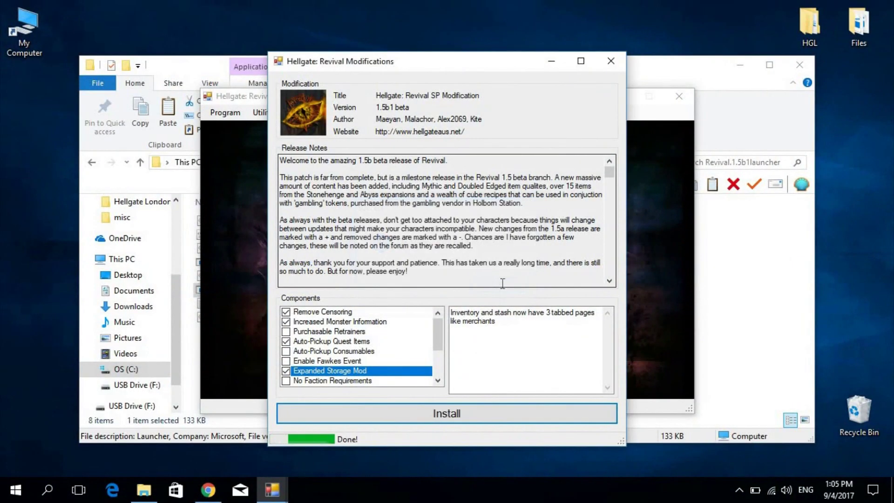
{"action": "left_click", "coordinate": [610, 66]}
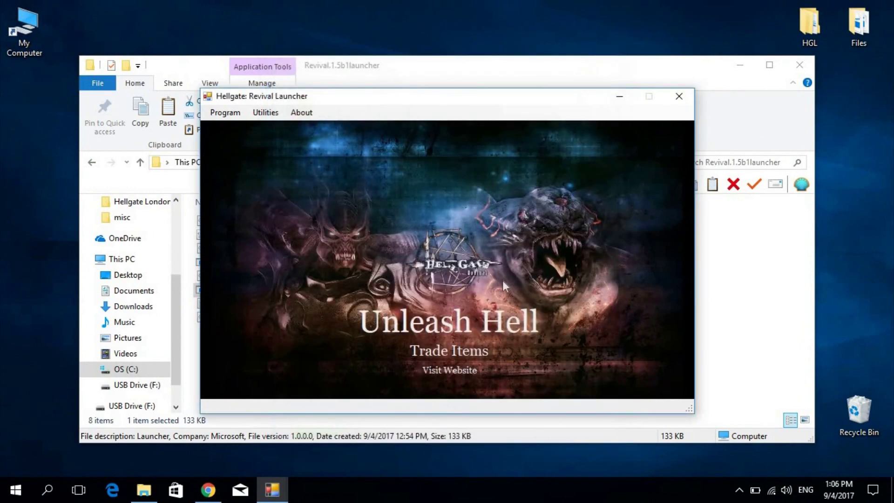
Start the modded game from the Revival Launcher with Unleash Hell
{"action": "left_click", "coordinate": [474, 321]}
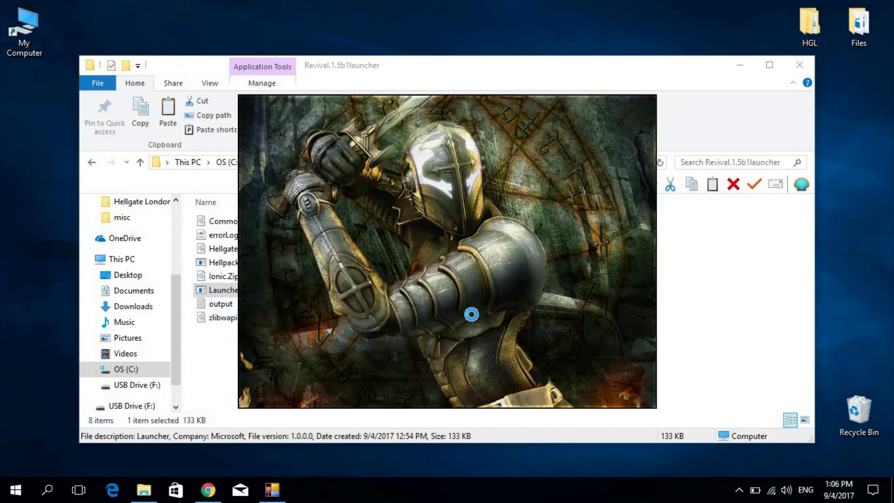